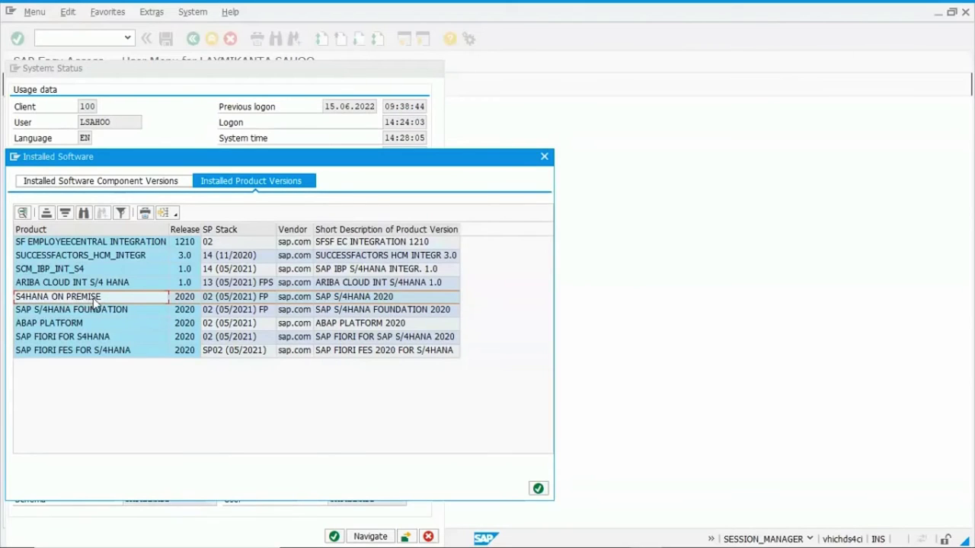
# Close the Installed Software and System: Status windows and collapse the status bar details.
pyautogui.click(182, 300)
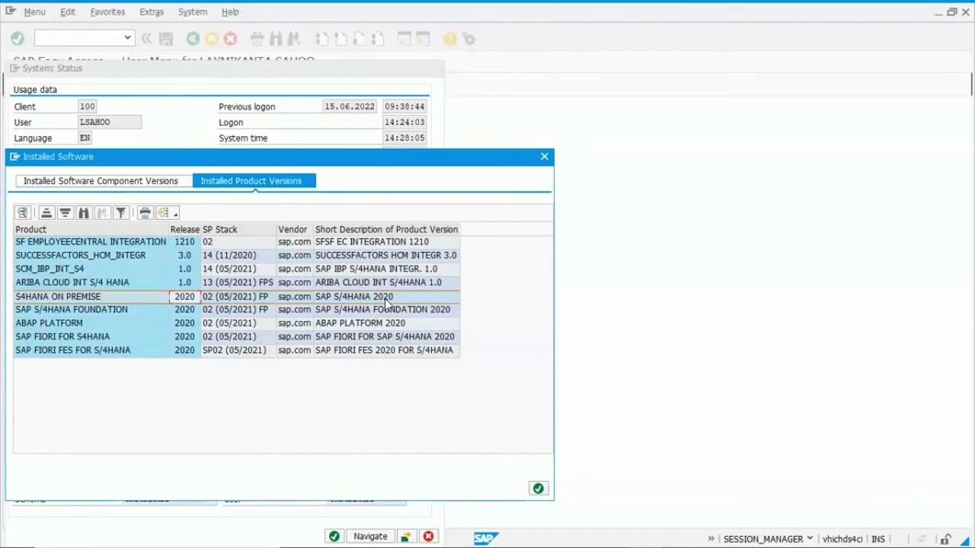
pyautogui.click(537, 488)
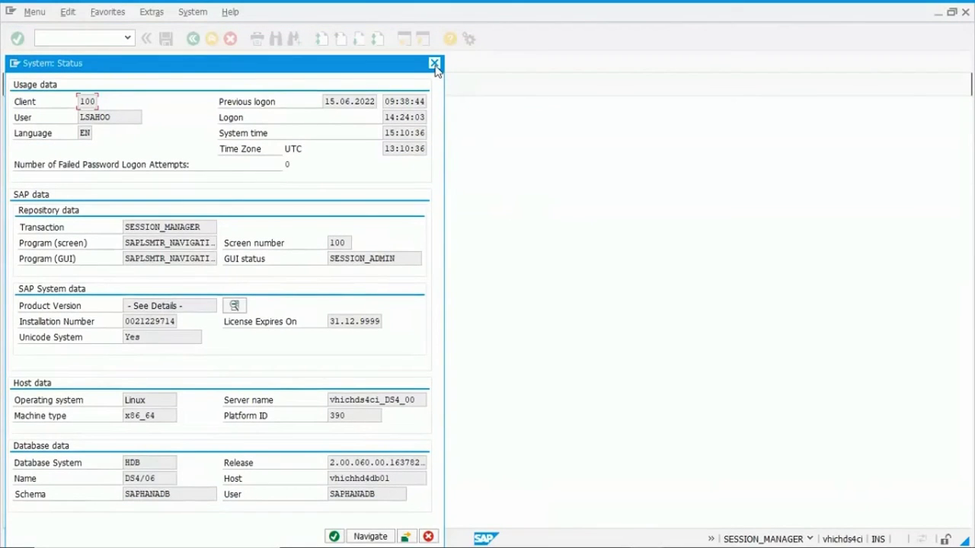
pyautogui.click(434, 64)
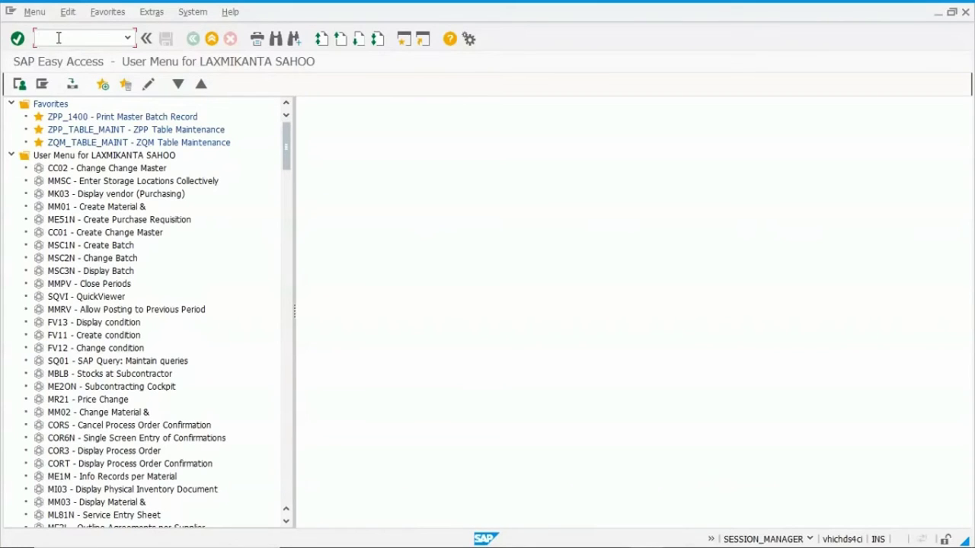
pyautogui.click(710, 539)
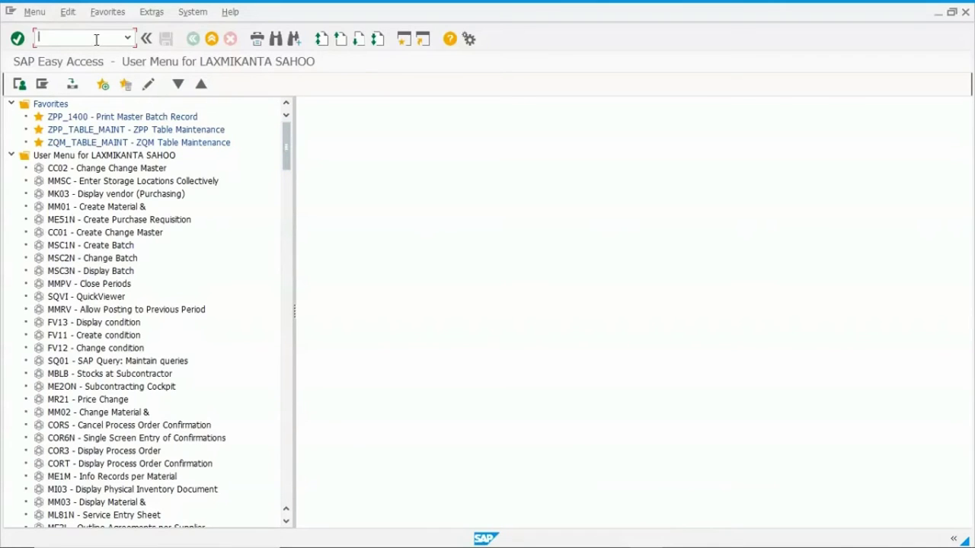
# Start transaction CC01 and choose change profile ZRCP01 to reach the change header.
pyautogui.write('CC01')
pyautogui.press('Return')
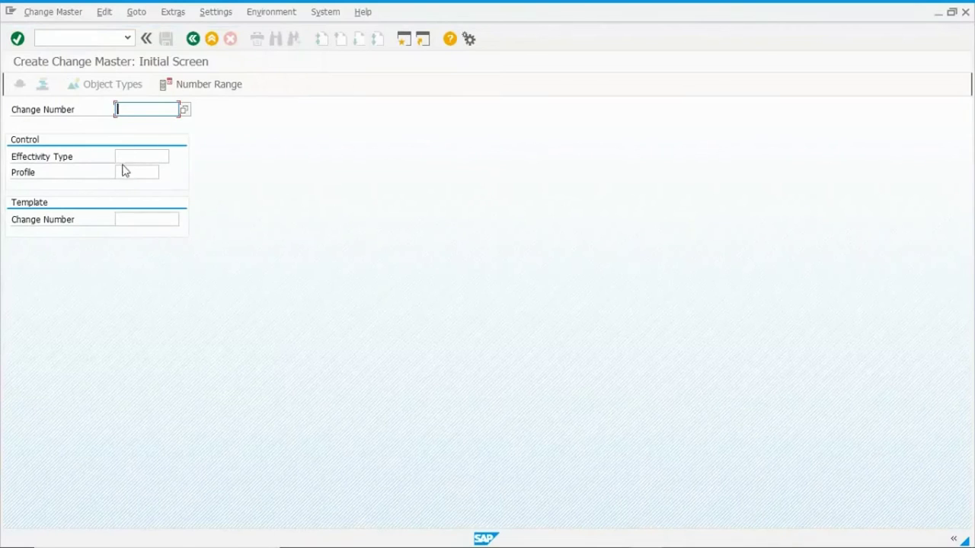
pyautogui.click(119, 175)
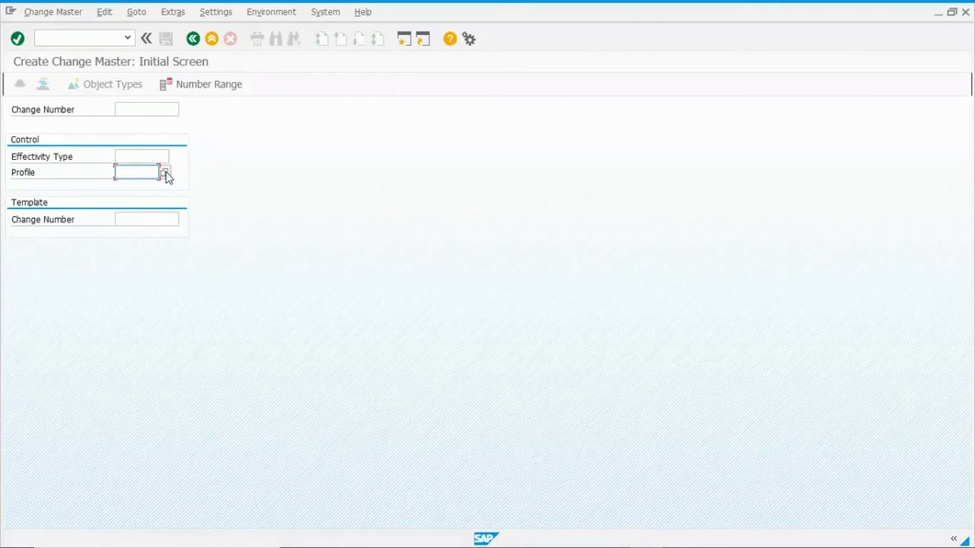
pyautogui.click(166, 174)
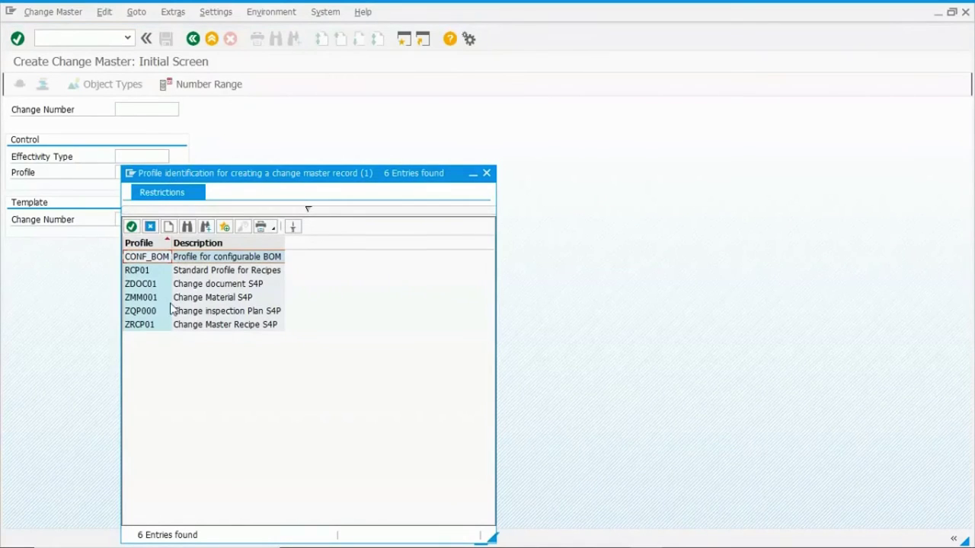
pyautogui.click(133, 327)
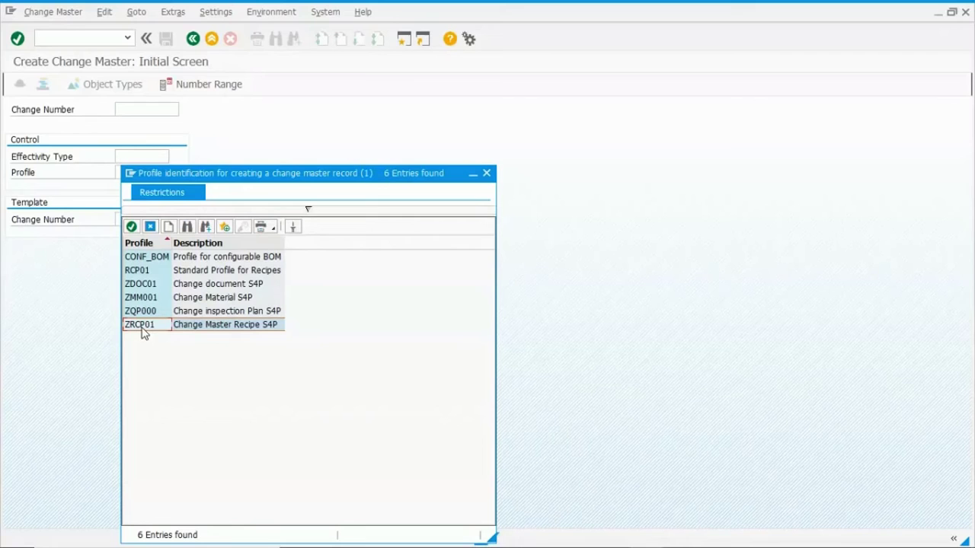
pyautogui.doubleClick(141, 325)
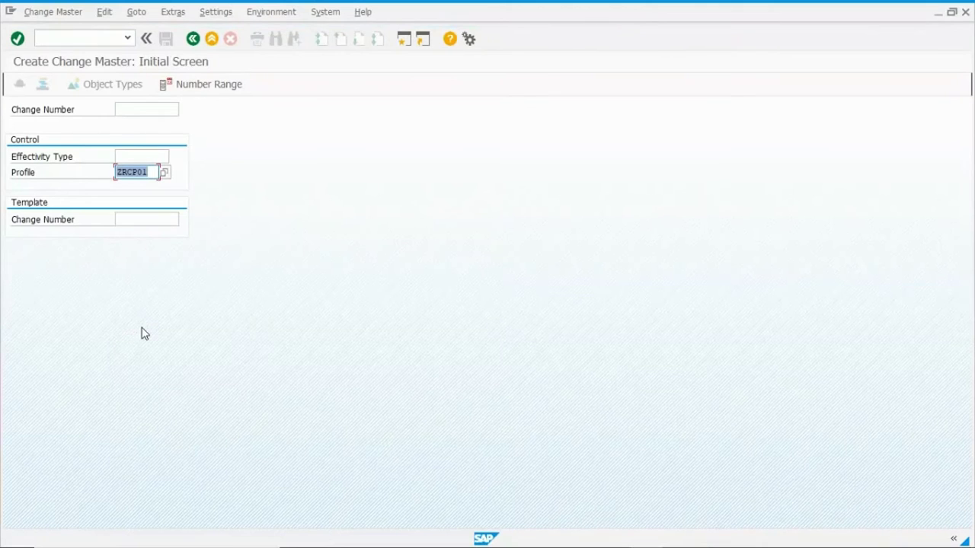
pyautogui.press('Return')
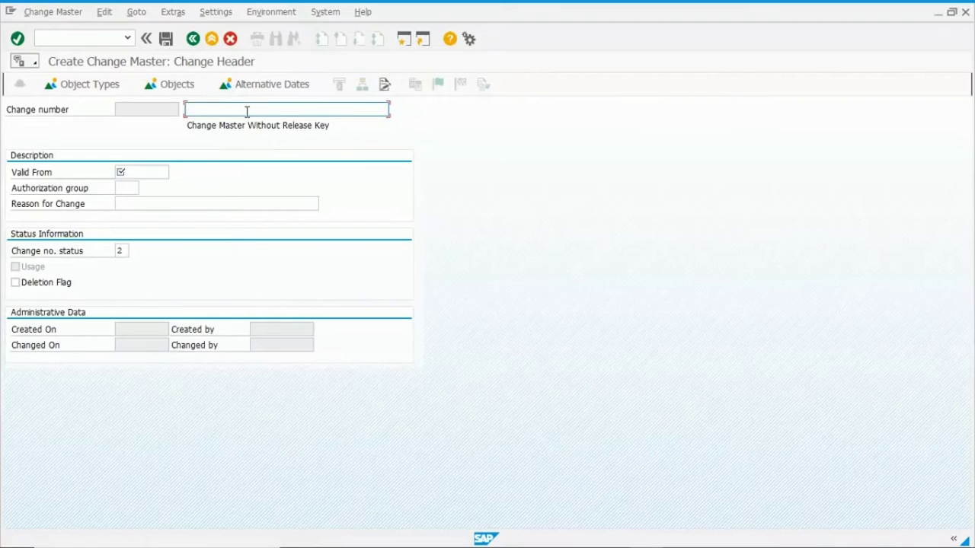
# Describe the change header as 'CHANGE NUMBER FOR MASTER RECIPE' and bring up the Valid From calendar.
pyautogui.write('CHANGE NUMBER FOR MA')
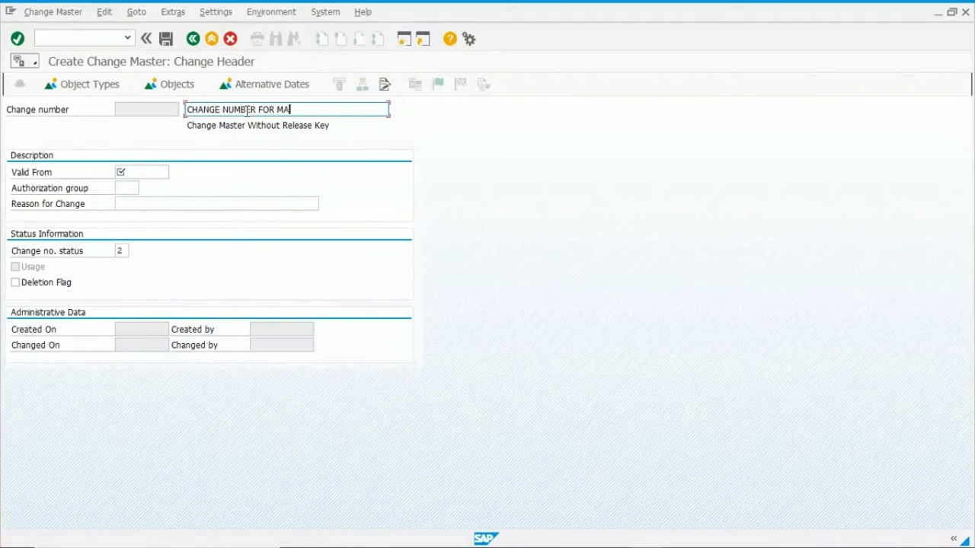
pyautogui.write('STER RECIPE')
pyautogui.click(131, 174)
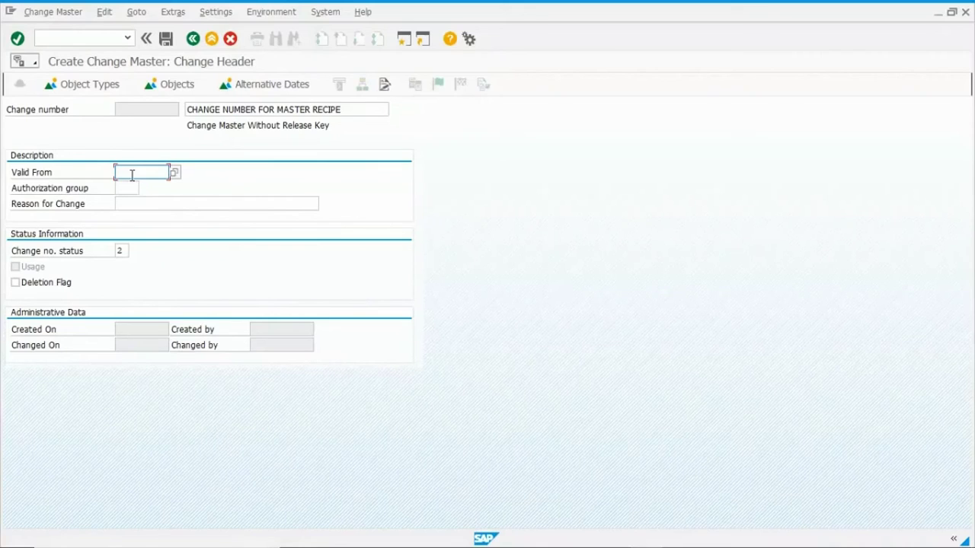
pyautogui.press('F4')
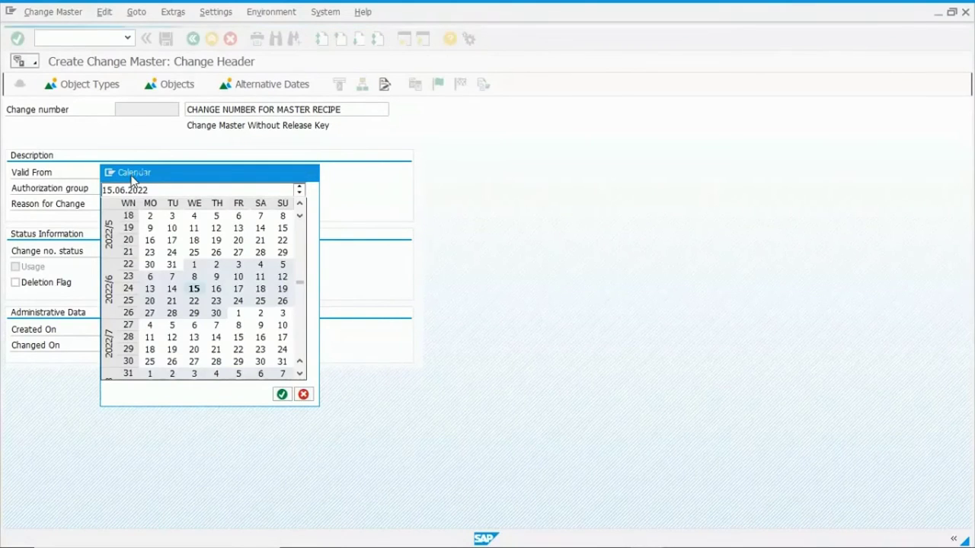
# Set Valid From to 15.06.2022 and select Active as the change number status.
pyautogui.press('Return')
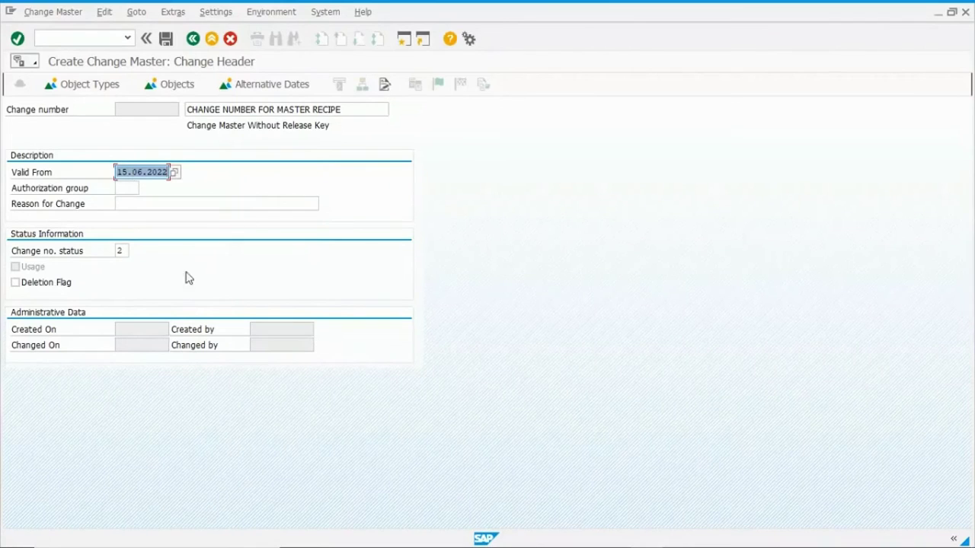
pyautogui.click(123, 251)
pyautogui.click(134, 252)
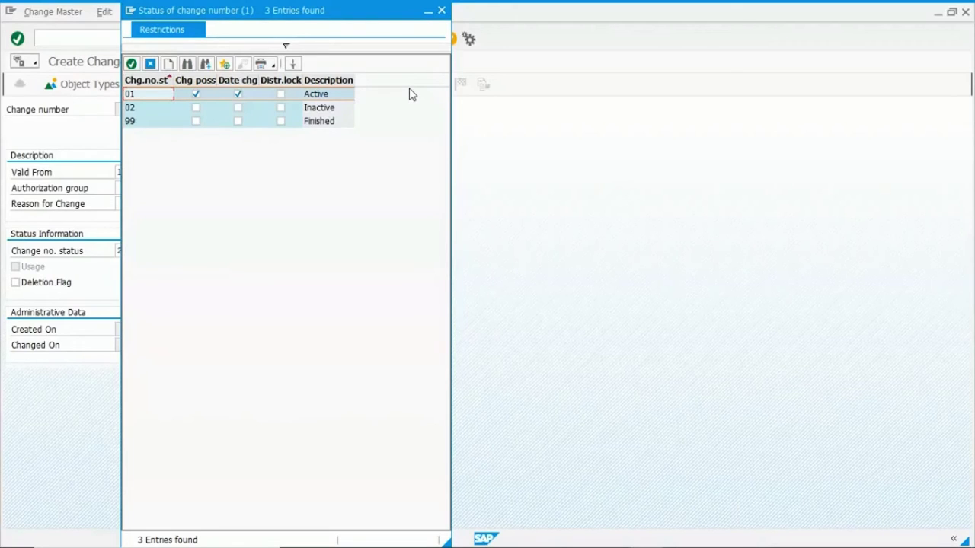
pyautogui.click(441, 10)
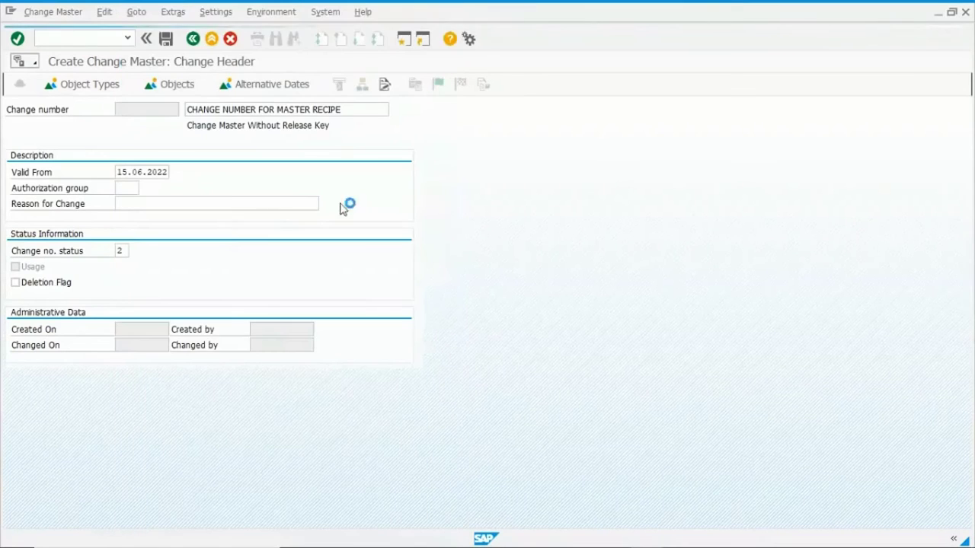
pyautogui.click(165, 38)
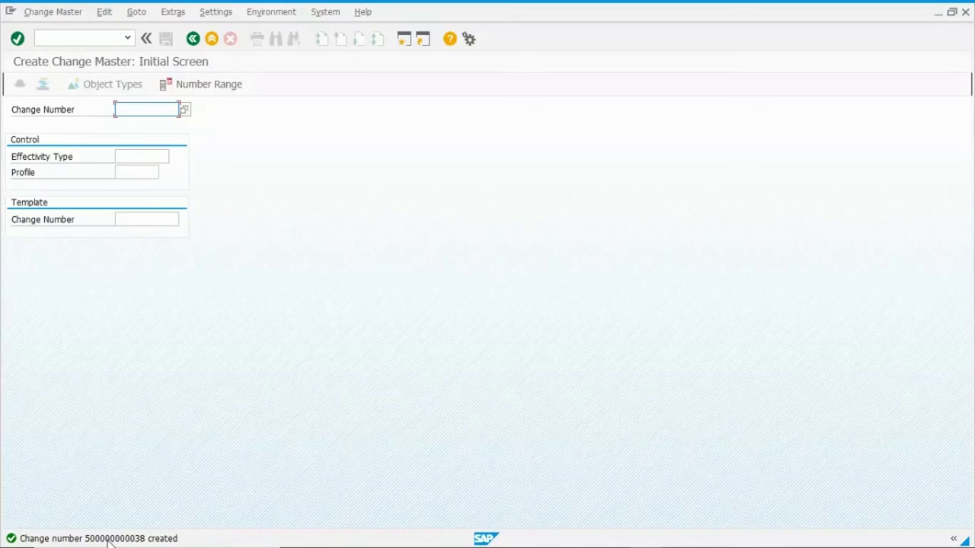
pyautogui.click(114, 538)
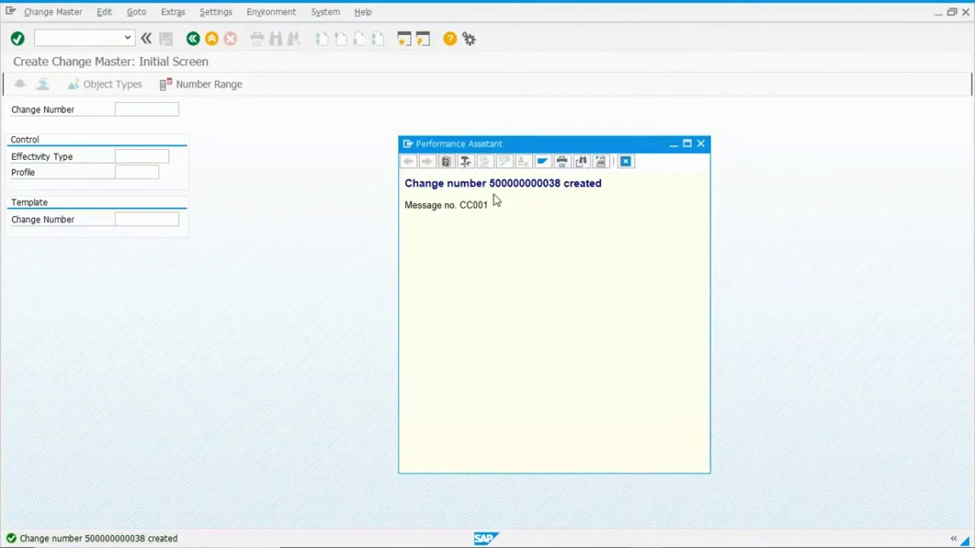
pyautogui.moveTo(491, 186); pyautogui.dragTo(562, 183)
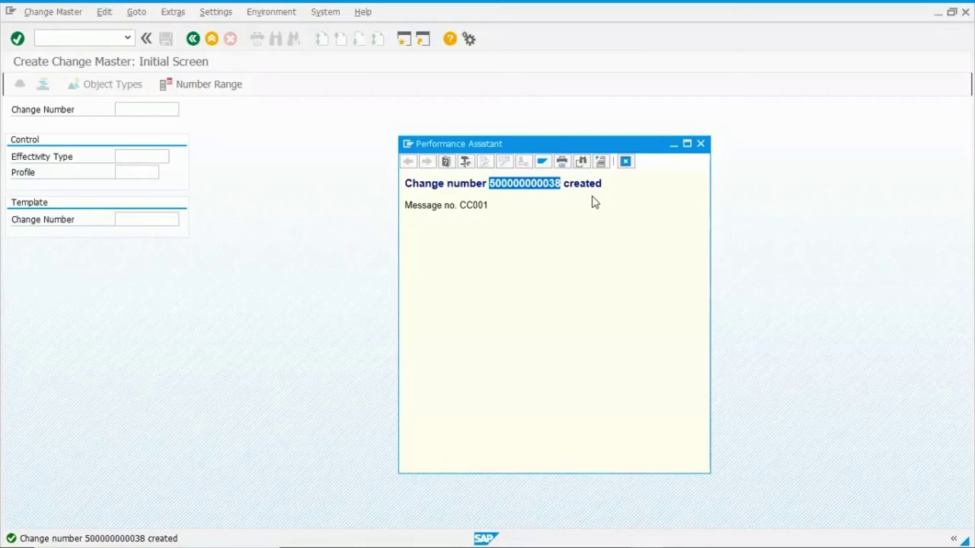
pyautogui.click(701, 144)
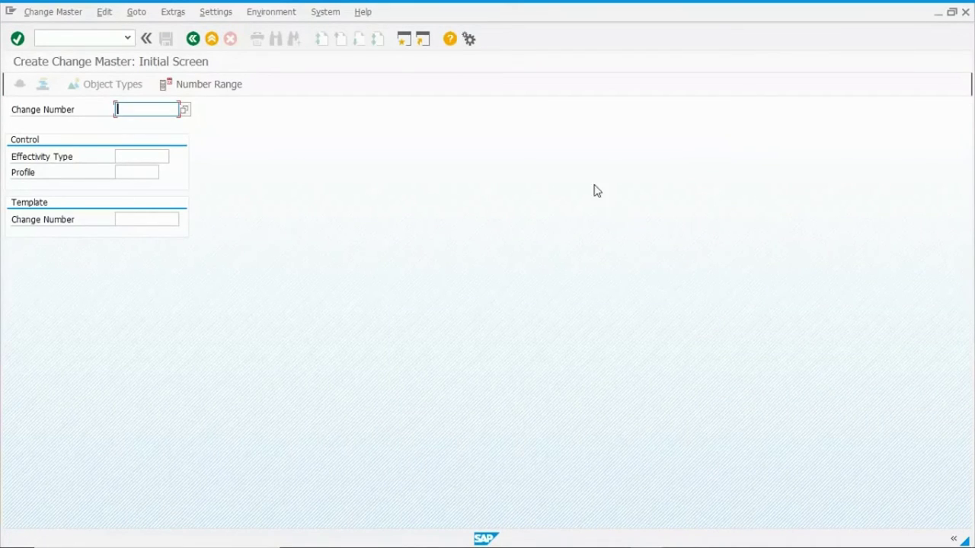
pyautogui.click(213, 41)
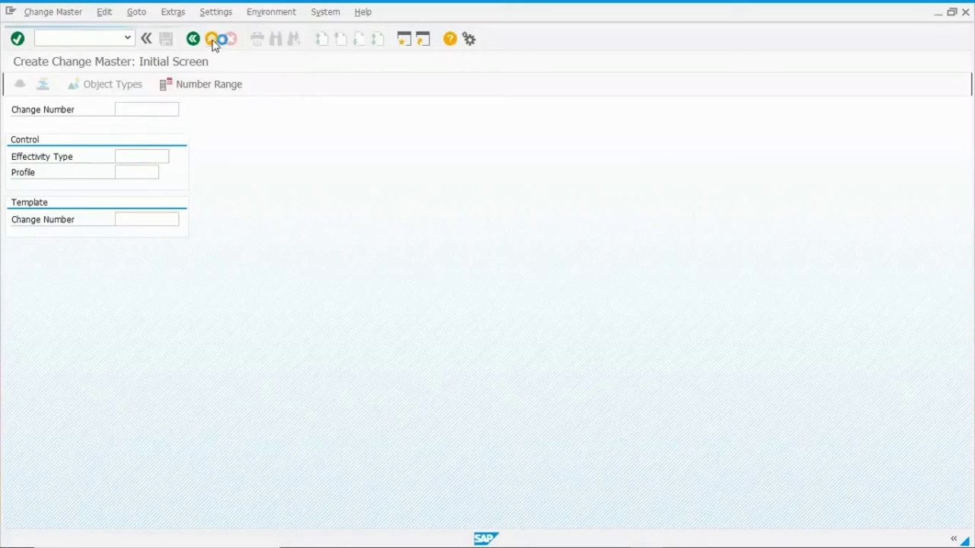
pyautogui.write('CC03')
pyautogui.press('Return')
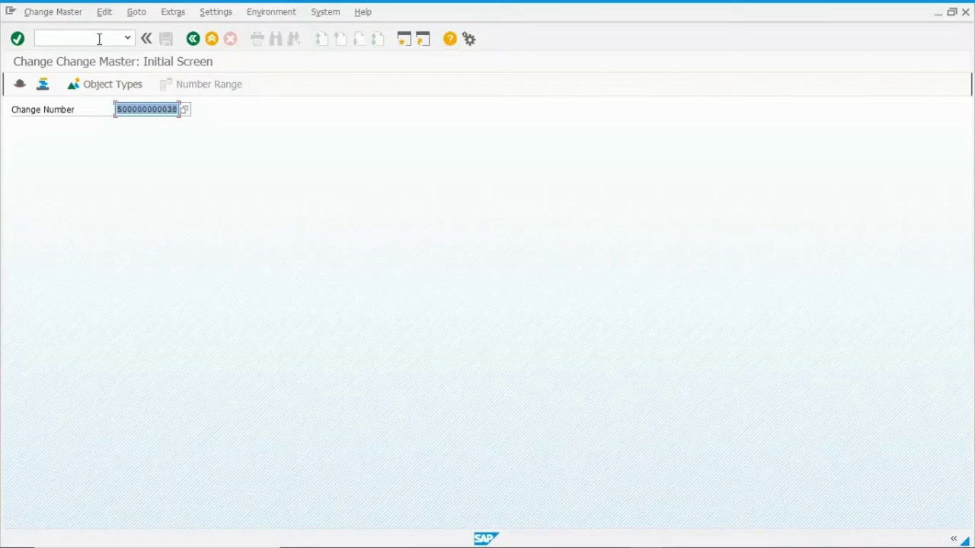
pyautogui.press('Return')
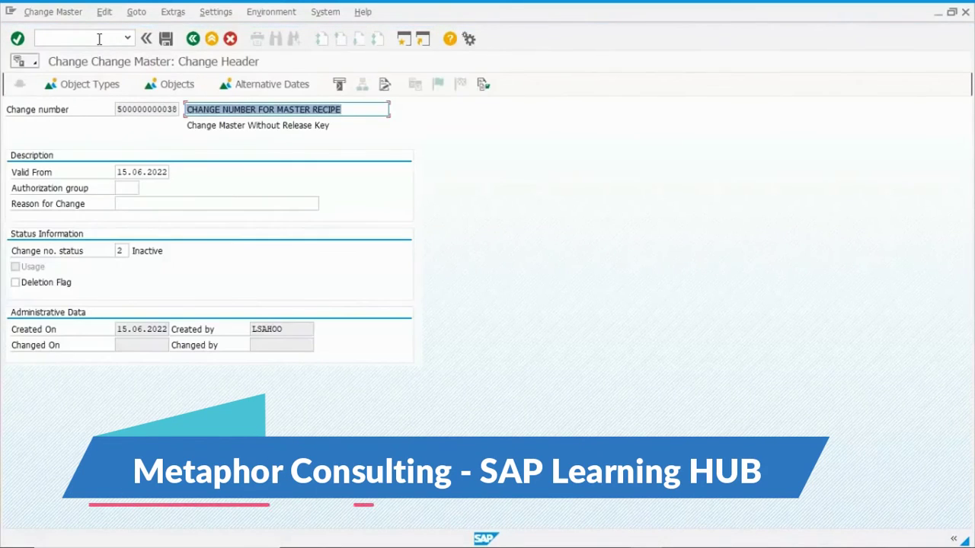
# Change the change number status from 2 Inactive to 01 Active.
pyautogui.click(127, 253)
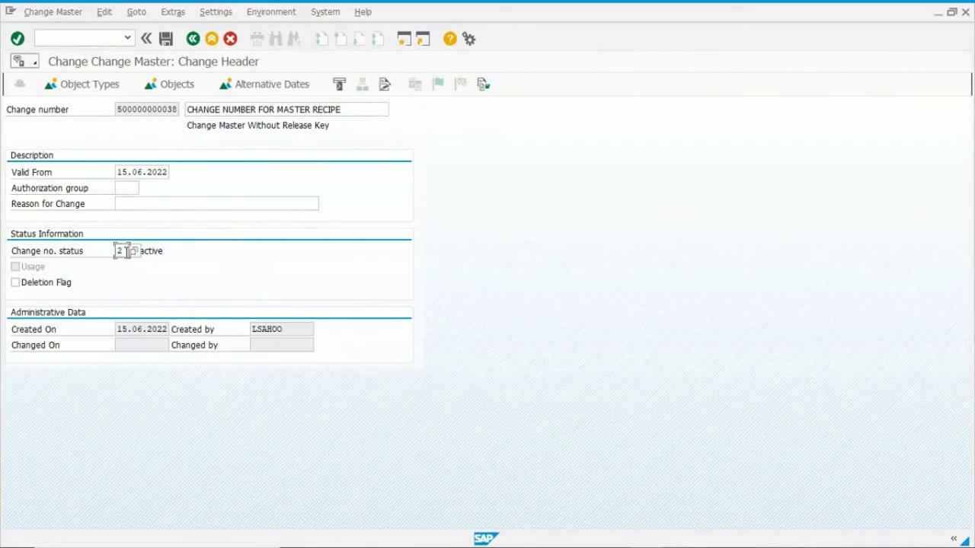
pyautogui.click(140, 252)
pyautogui.doubleClick(152, 252)
pyautogui.moveTo(185, 254); pyautogui.dragTo(107, 252)
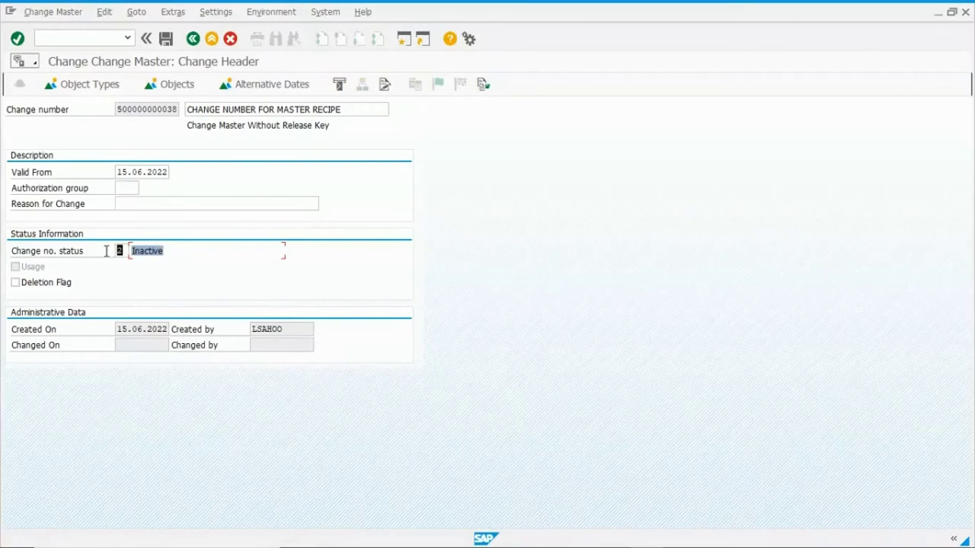
pyautogui.click(159, 256)
pyautogui.click(127, 250)
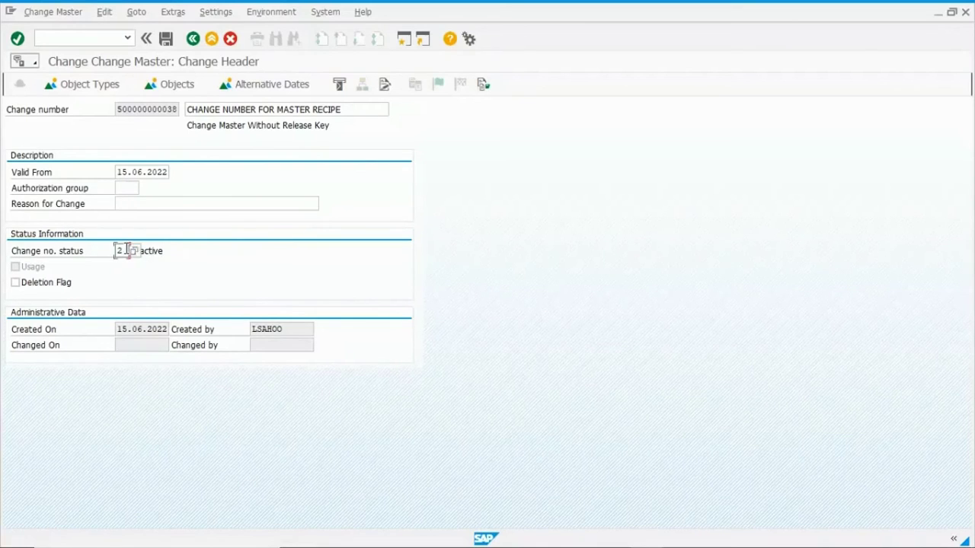
pyautogui.click(138, 251)
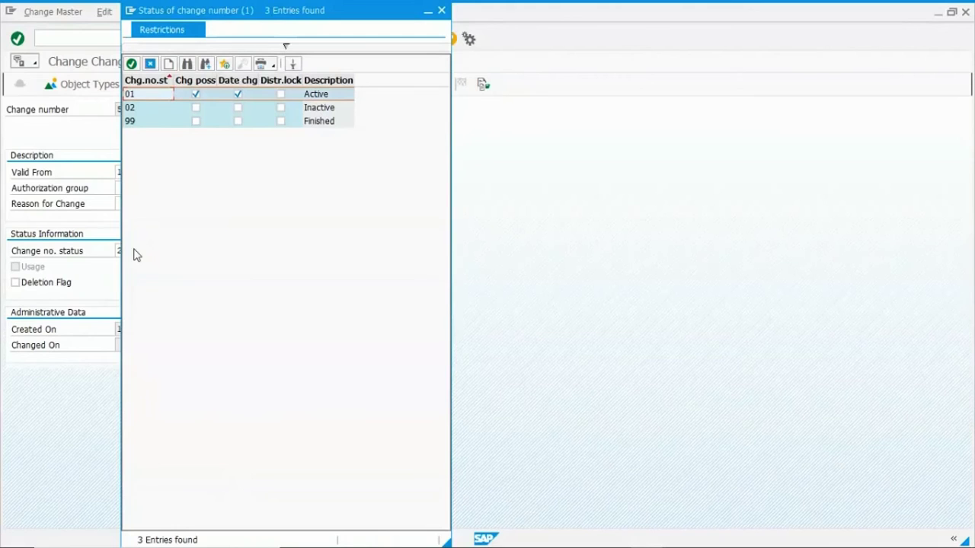
pyautogui.doubleClick(146, 96)
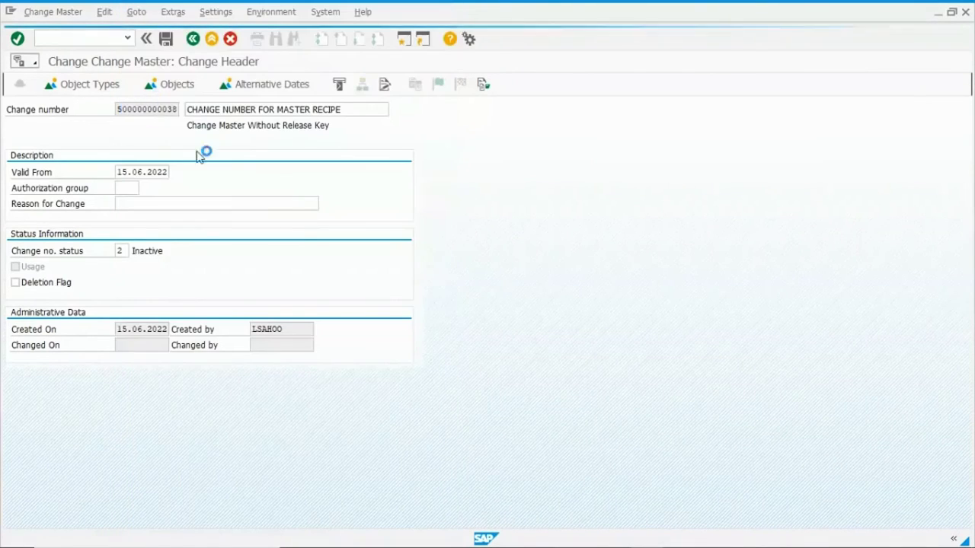
pyautogui.write('1')
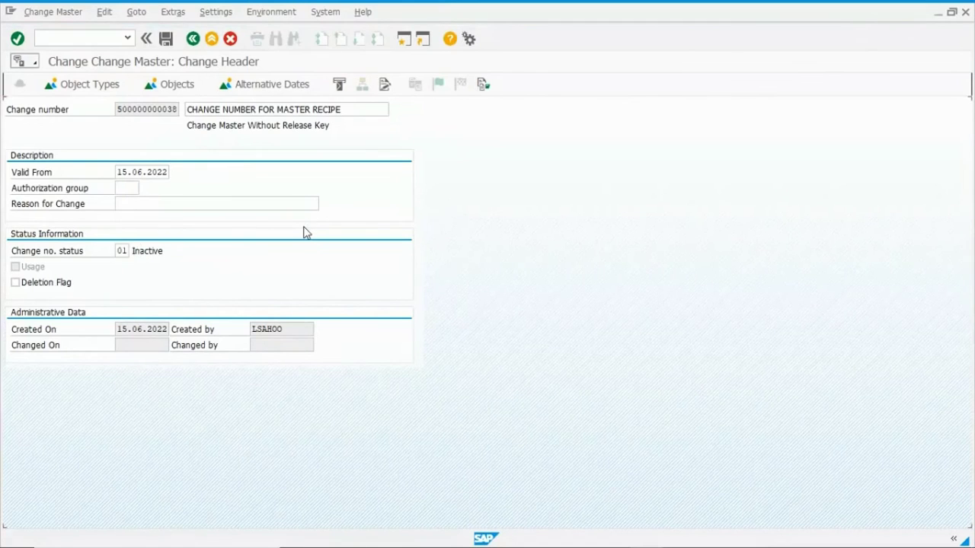
pyautogui.press('Return')
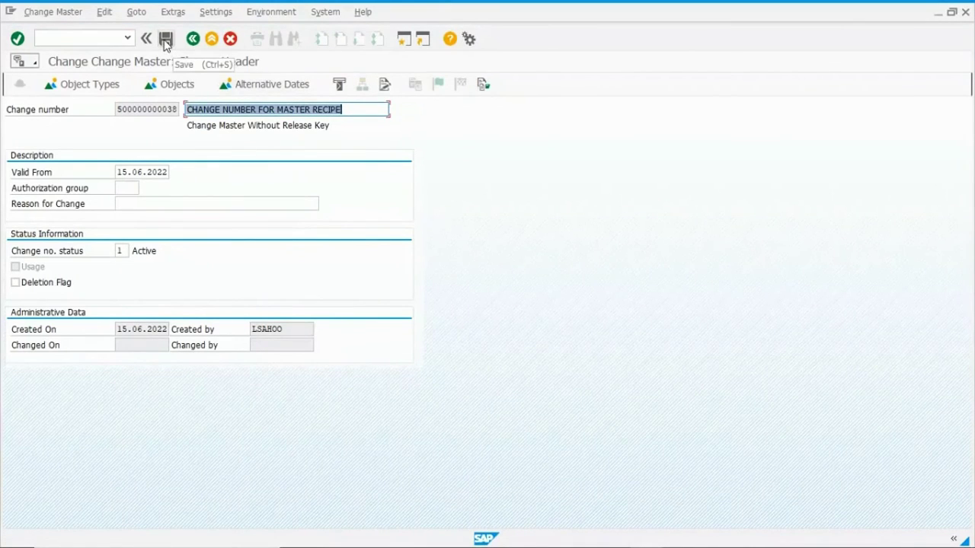
# Save the status change and enter the signature note 'APPROVE THE CHANGE NUMBER FOR MASTER RECIPE'.
pyautogui.click(166, 40)
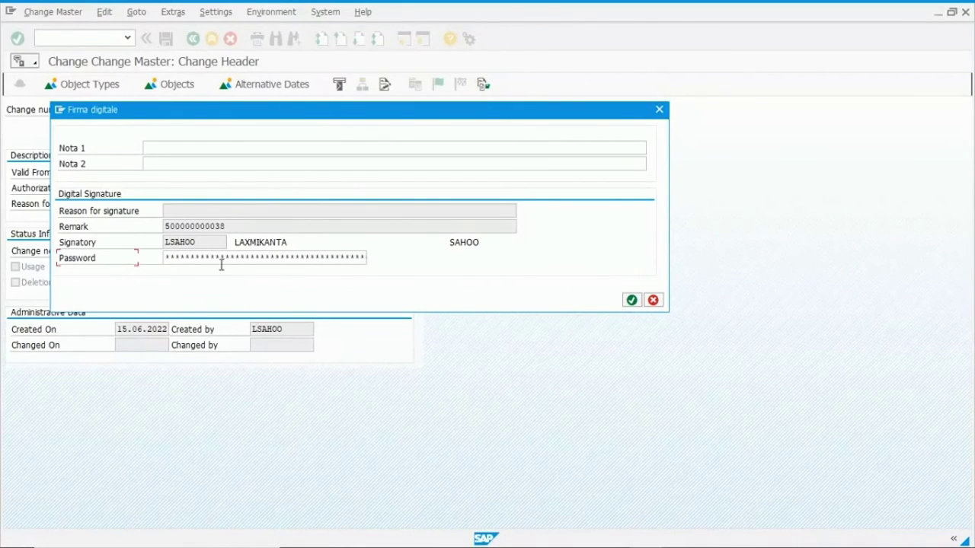
pyautogui.moveTo(266, 117); pyautogui.dragTo(529, 150)
pyautogui.click(448, 181)
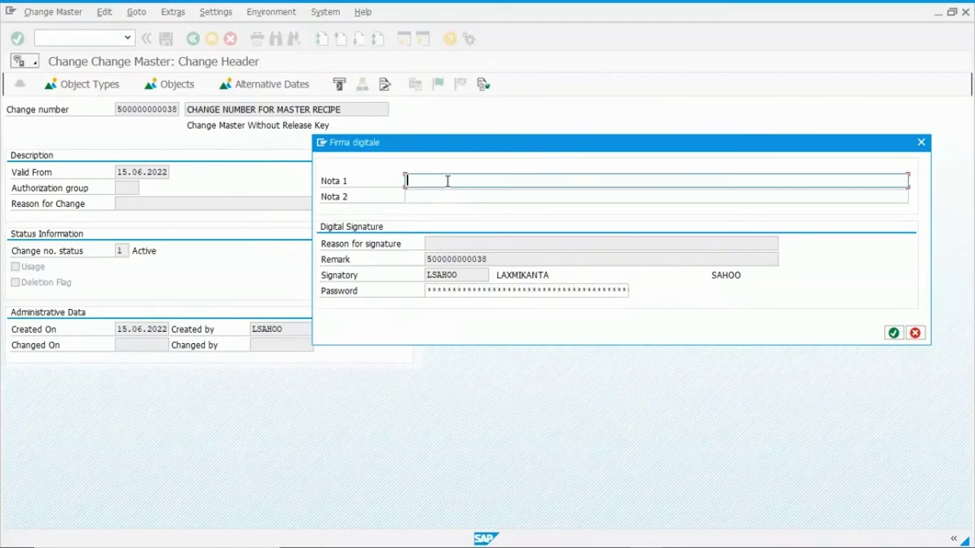
pyautogui.write('APPROVE FHE CHANGE NUMBER FOR MASTER RECIPE')
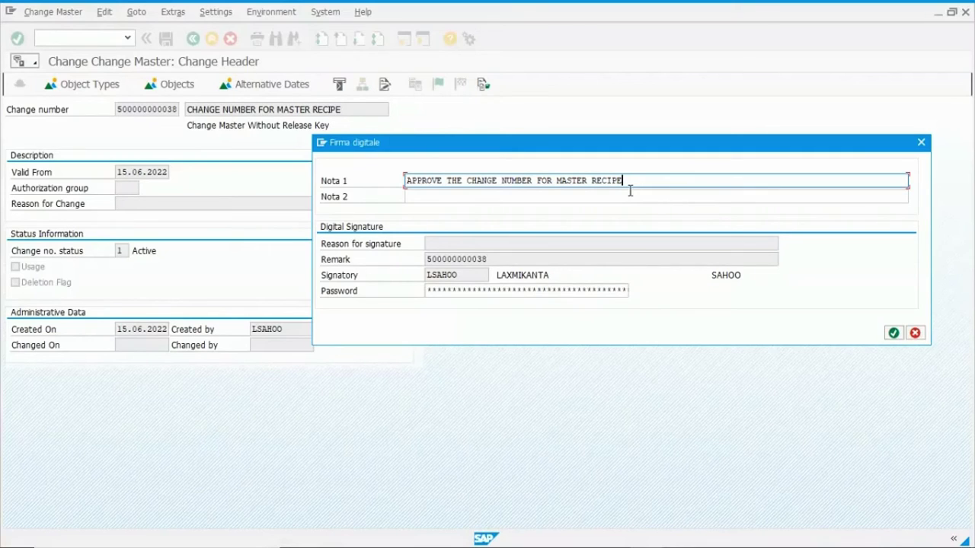
pyautogui.click(481, 292)
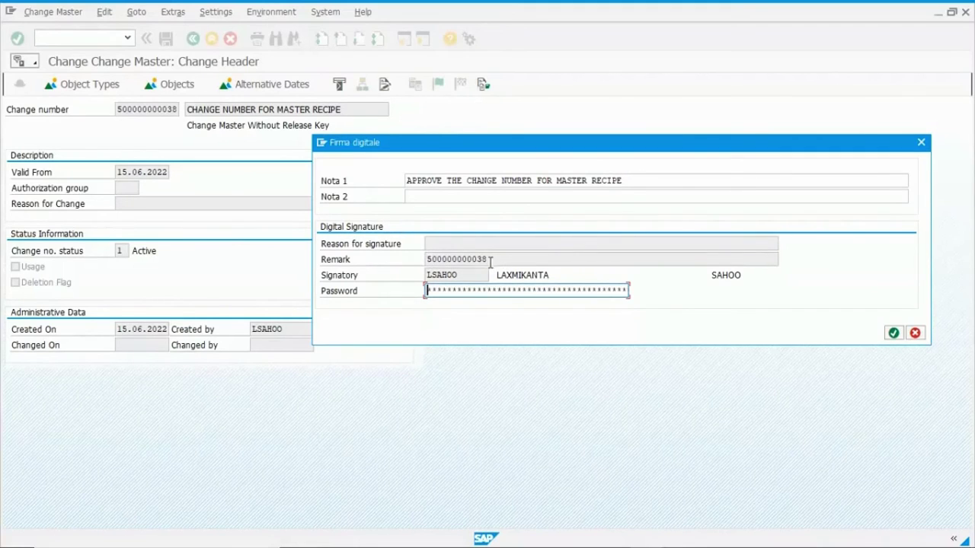
# Check the remark and signatory in the signature dialog, then enter the signer's password.
pyautogui.moveTo(492, 260); pyautogui.dragTo(425, 259)
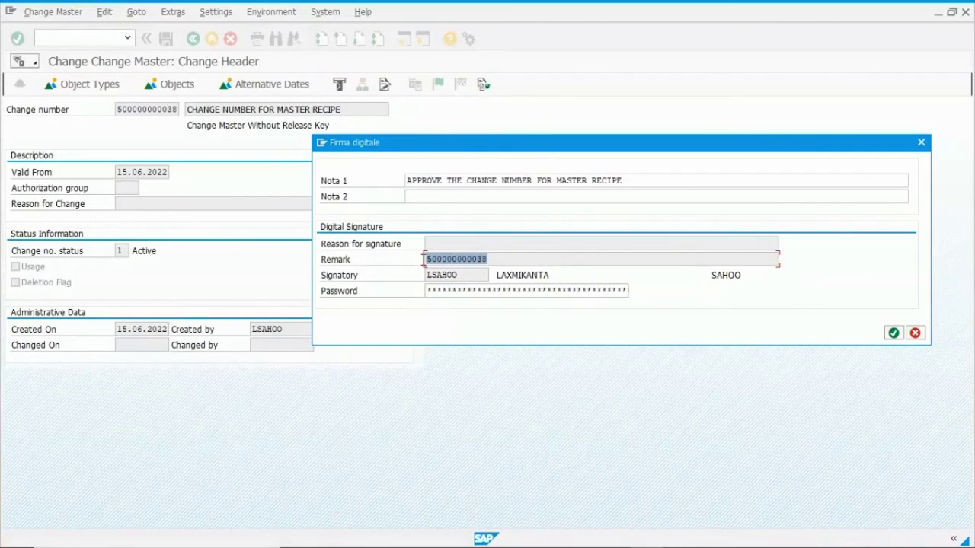
pyautogui.click(446, 292)
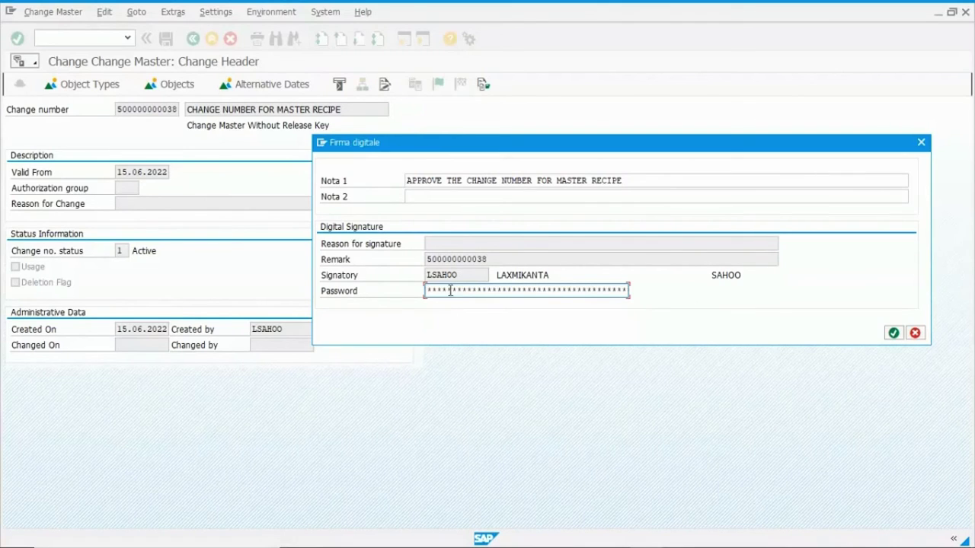
pyautogui.click(323, 282)
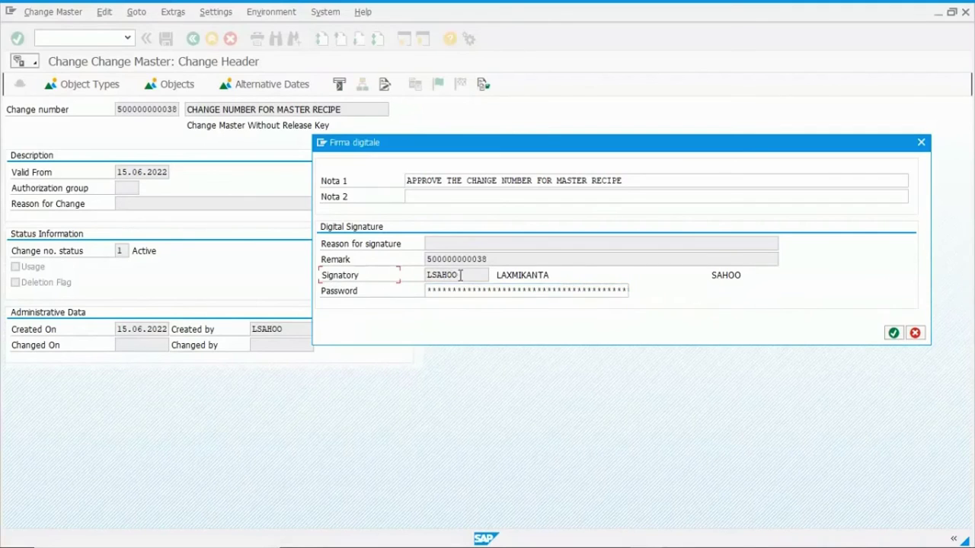
pyautogui.moveTo(466, 275); pyautogui.dragTo(428, 275)
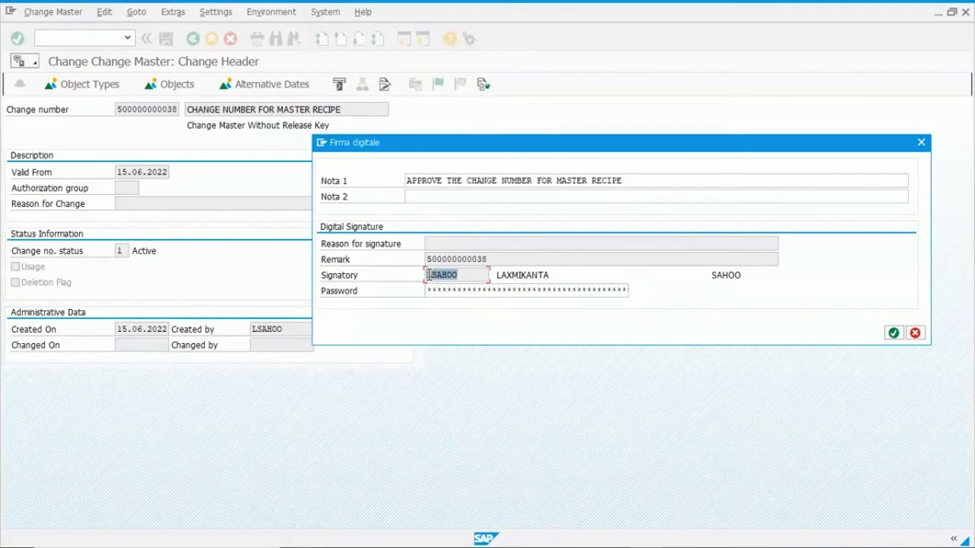
pyautogui.click(449, 292)
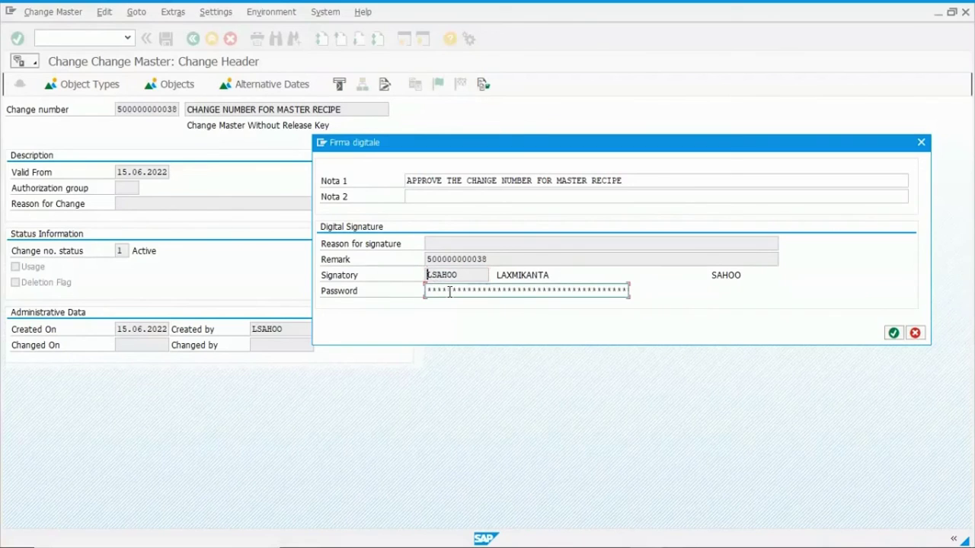
pyautogui.write('**************')
pyautogui.click(893, 334)
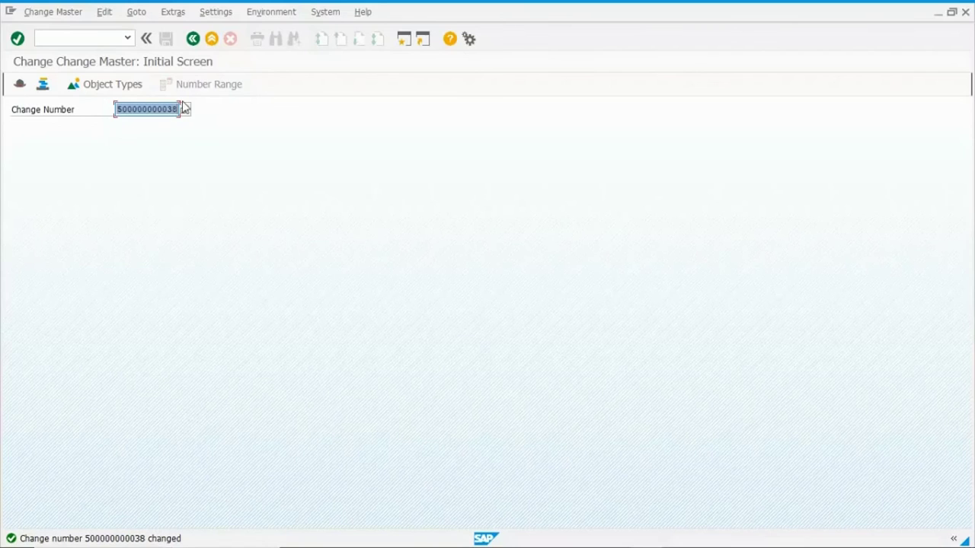
pyautogui.click(194, 39)
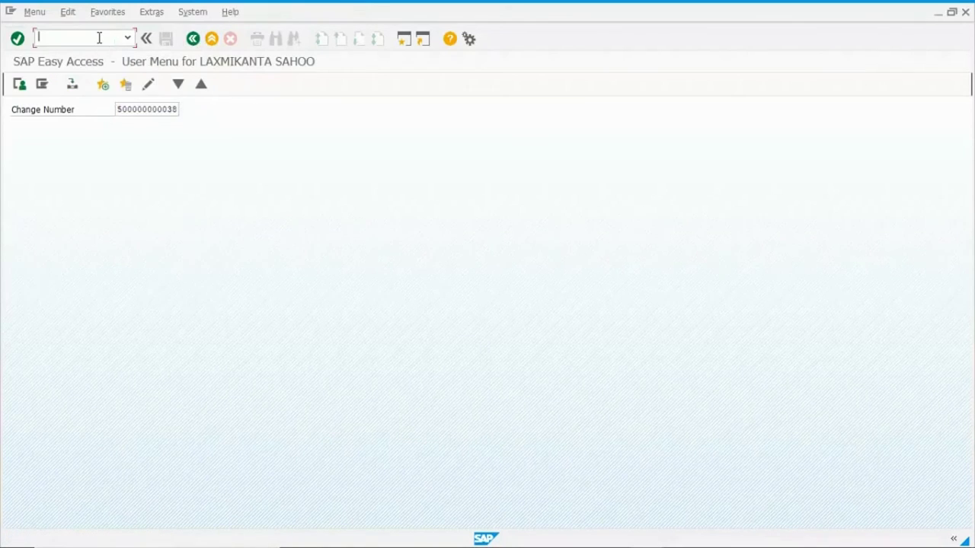
pyautogui.write('cc03')
pyautogui.press('Return')
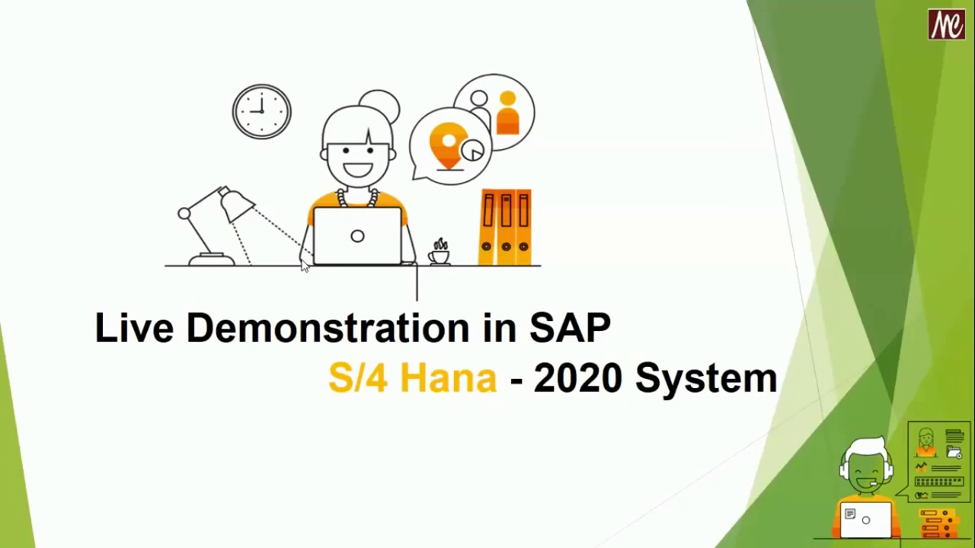
pyautogui.press('Right')
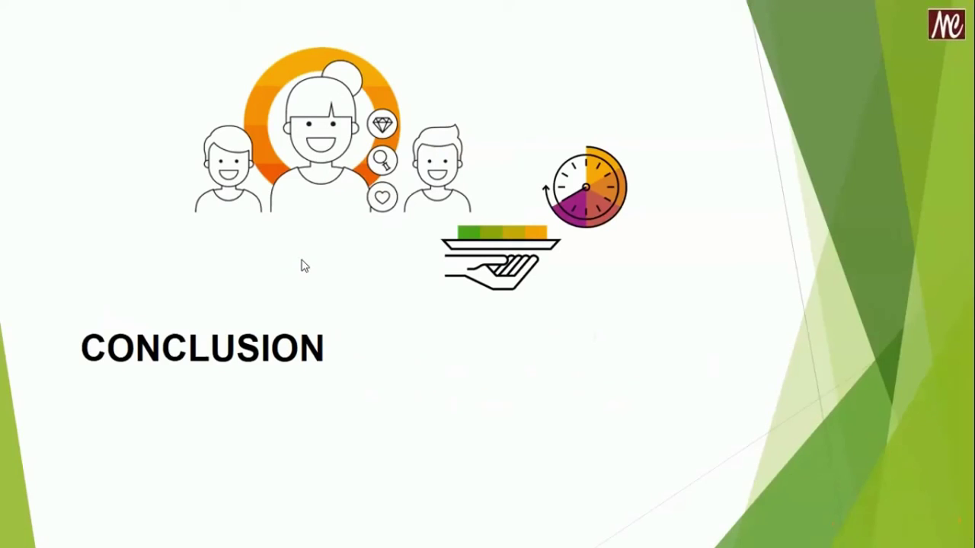